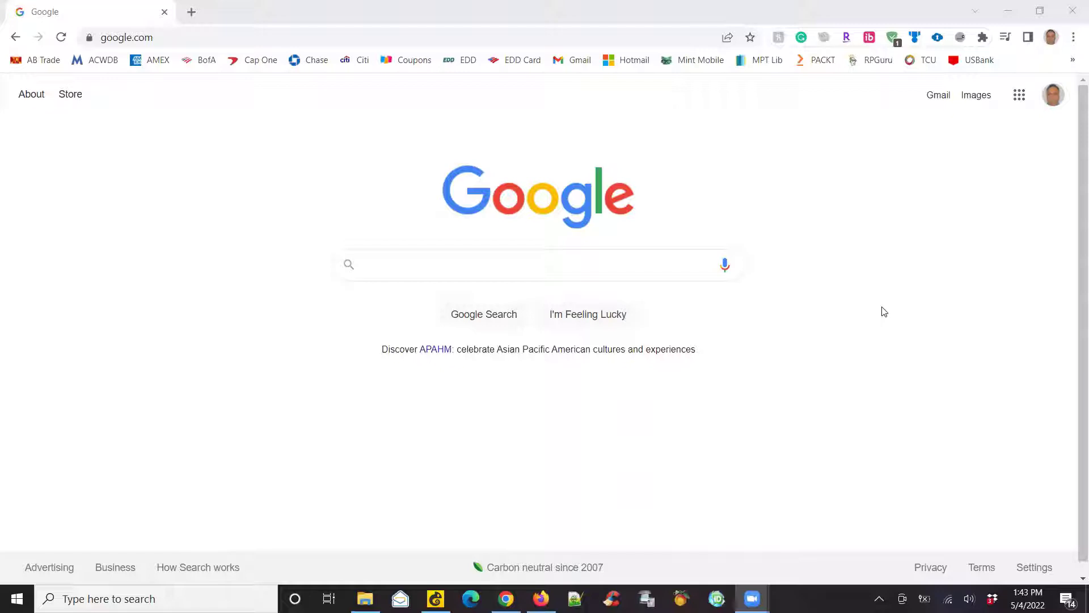
# Open finance.yahoo.com and dismiss the Yahoo Finance Plus trial offer.
pyautogui.click(587, 30)
pyautogui.write('fina')
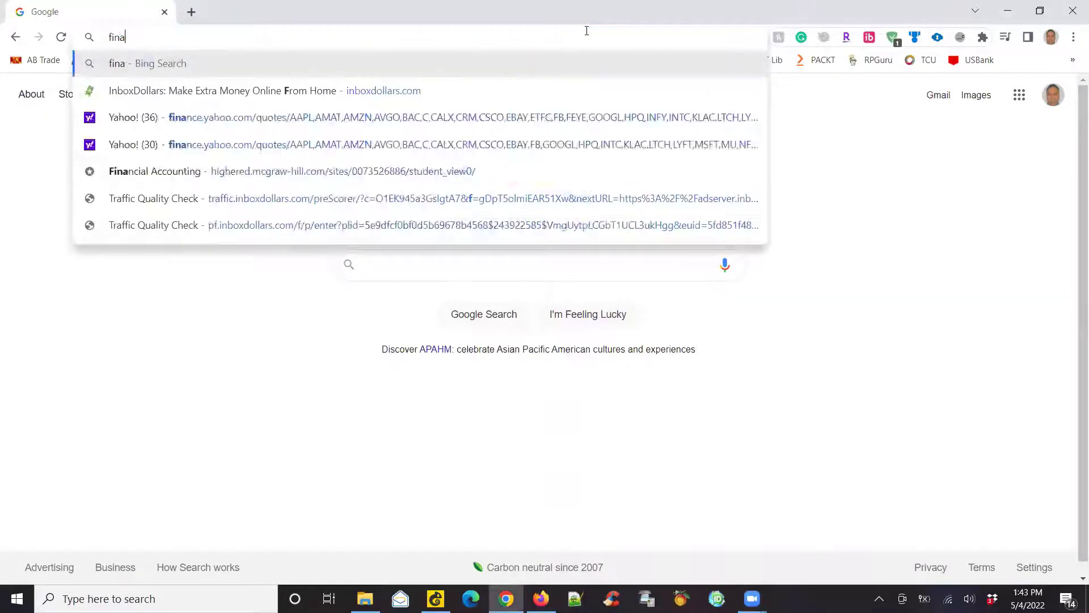
pyautogui.write('nce')
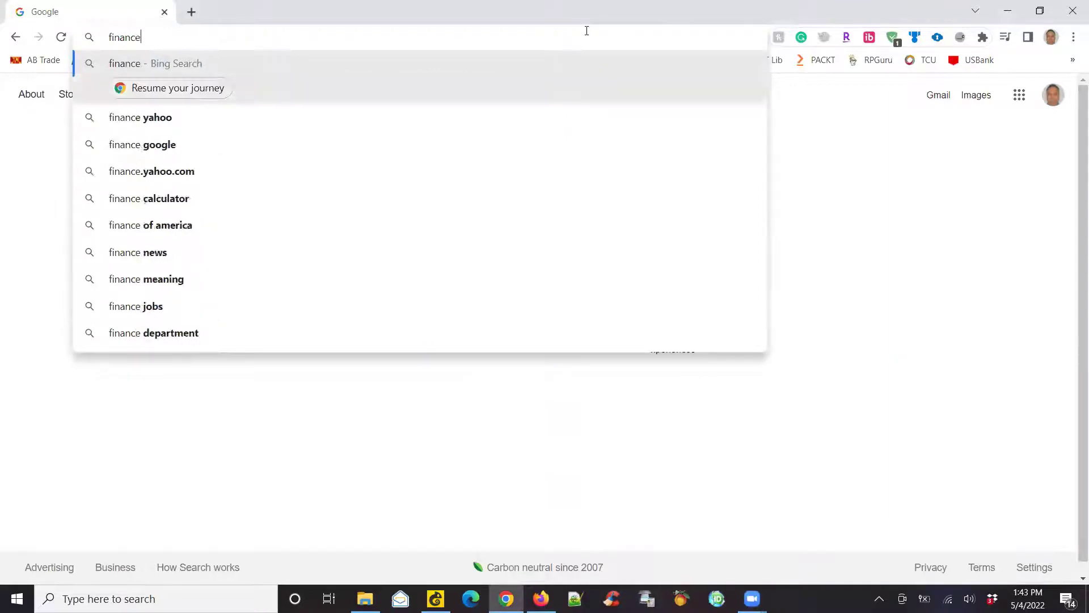
pyautogui.write('.yahoo.com')
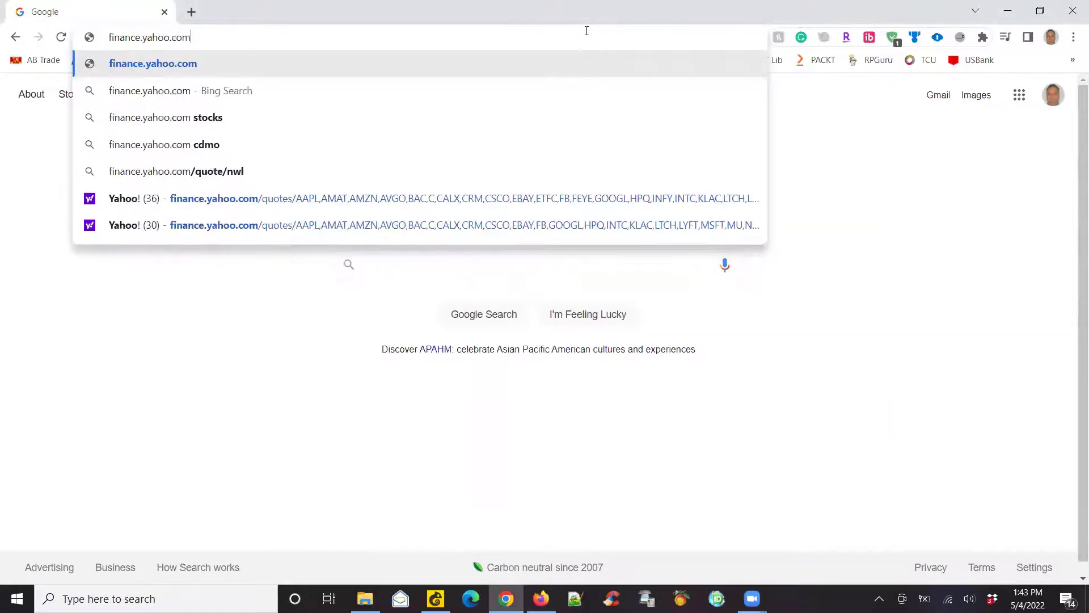
pyautogui.press('Return')
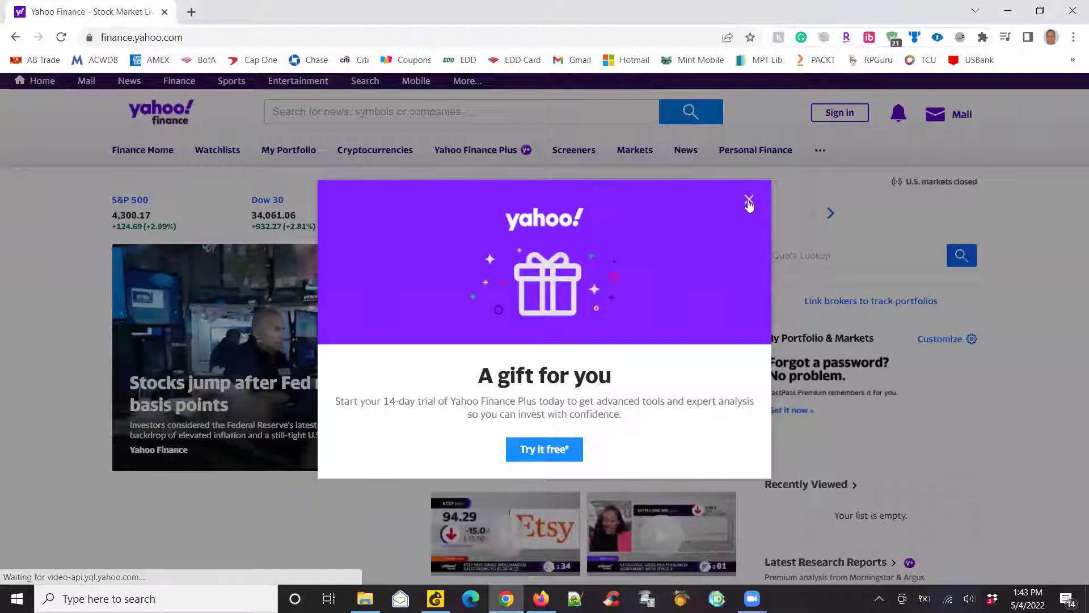
pyautogui.click(1073, 367)
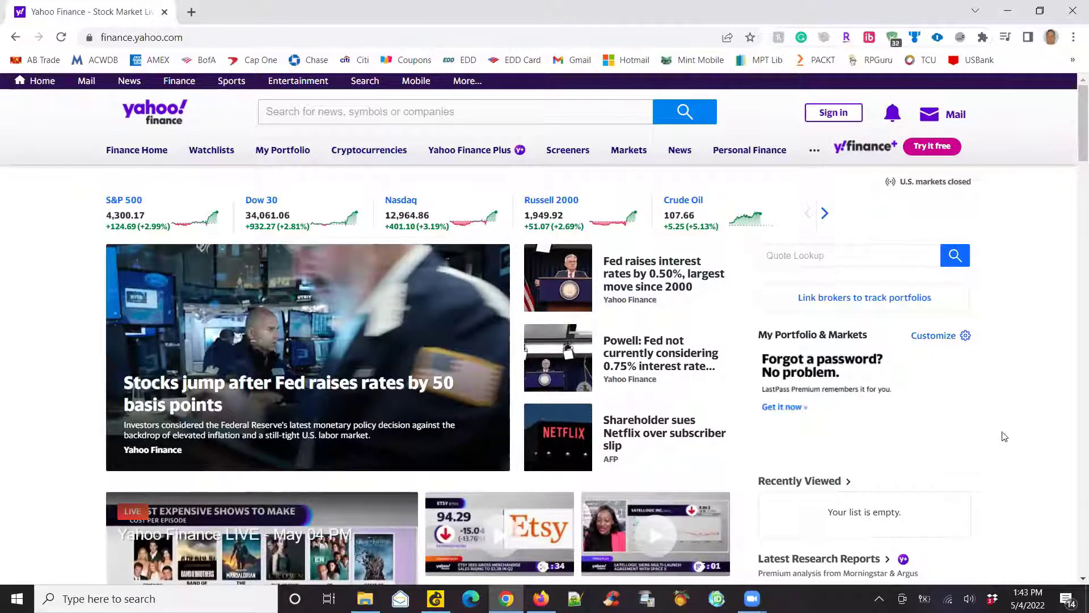
# Search the web for "chrome store" in a new tab and open the Chrome Web Store.
pyautogui.click(192, 12)
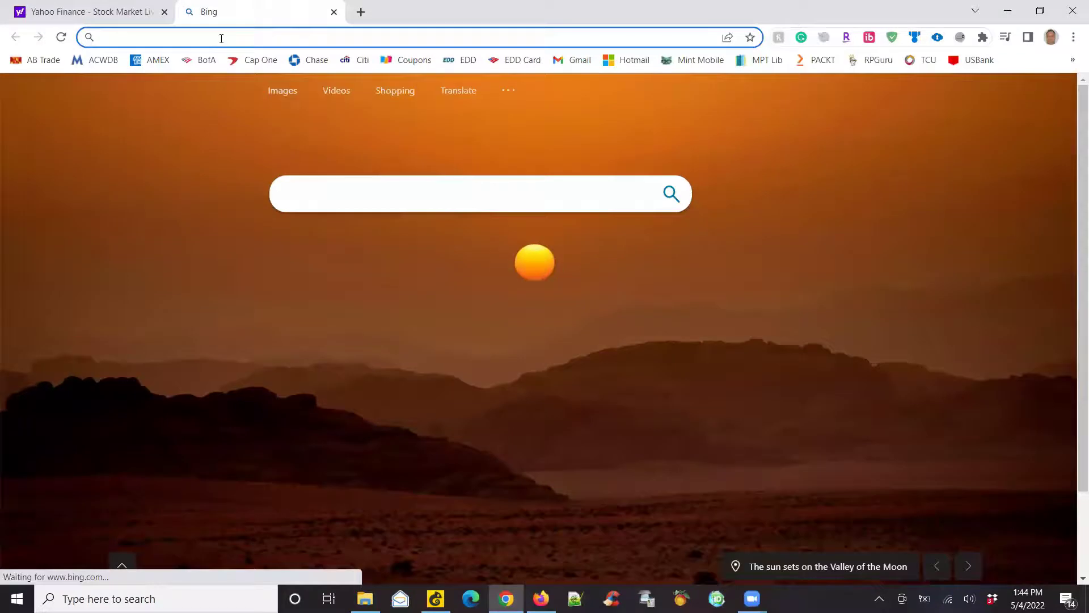
pyautogui.write('chrome')
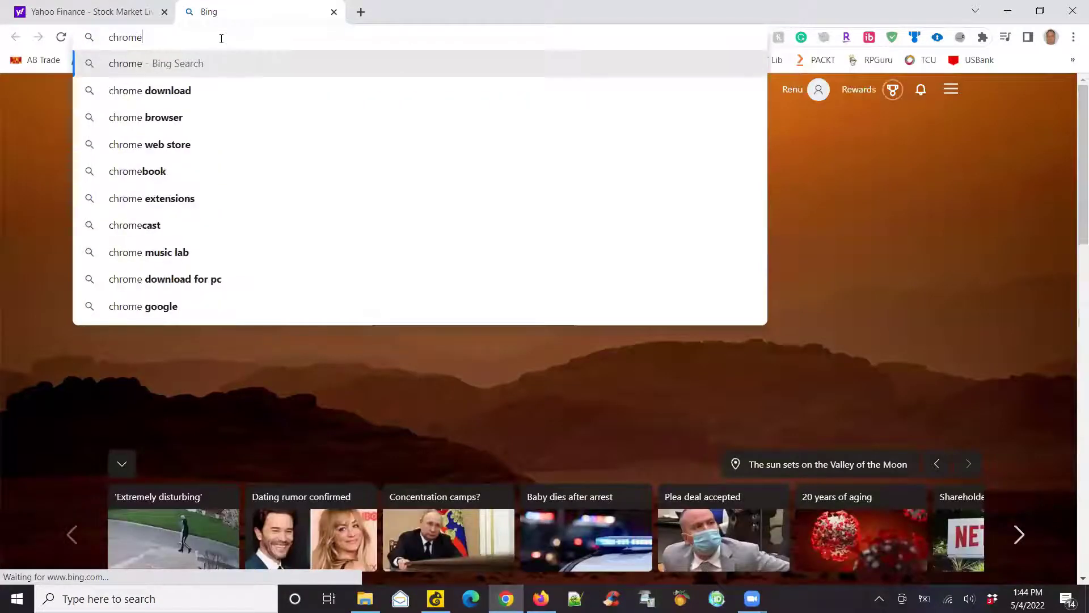
pyautogui.write(' stor')
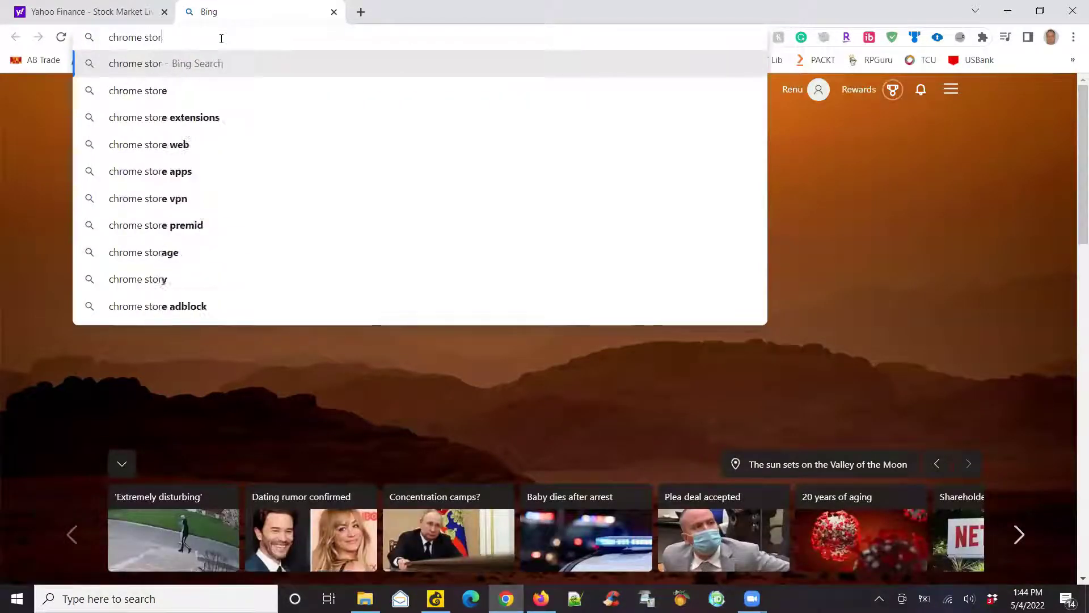
pyautogui.write('e')
pyautogui.press('Return')
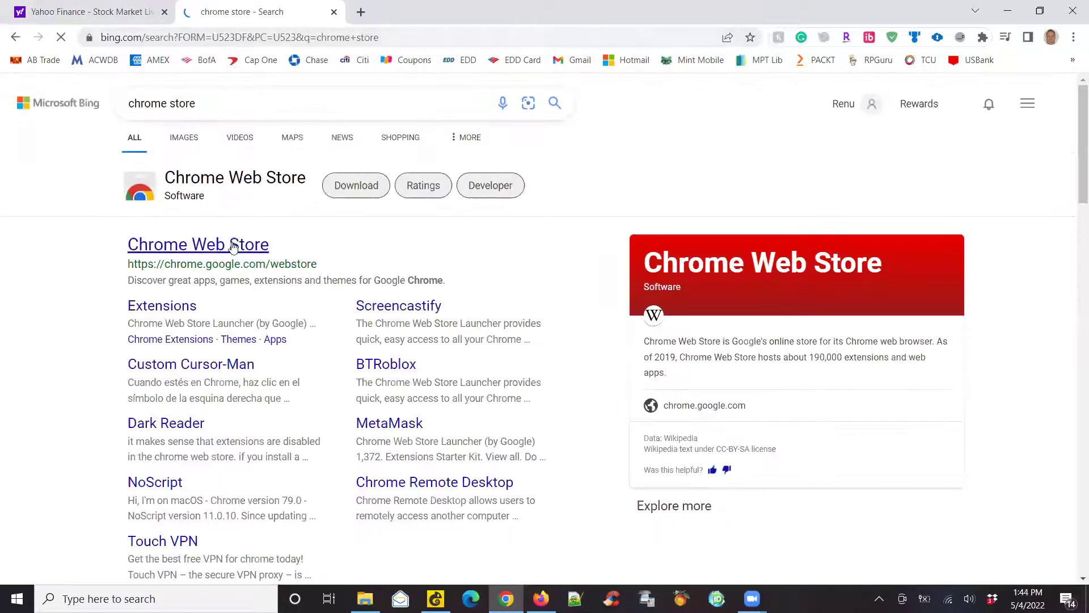
pyautogui.click(232, 246)
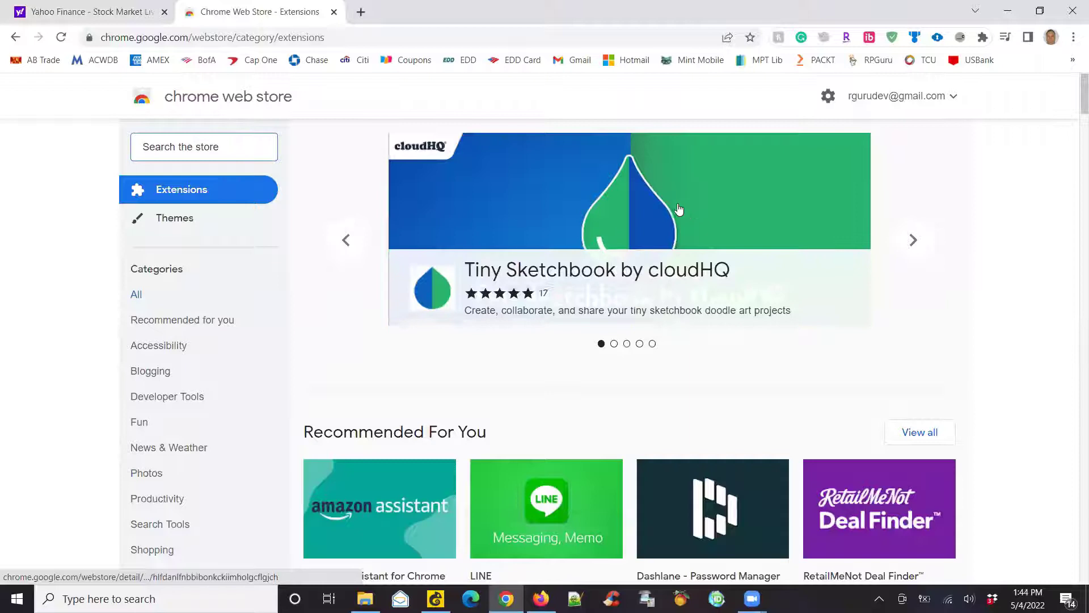
# Search the Chrome Web Store for "zeroblur" and open the ZeroBlur extension's page.
pyautogui.write('ze')
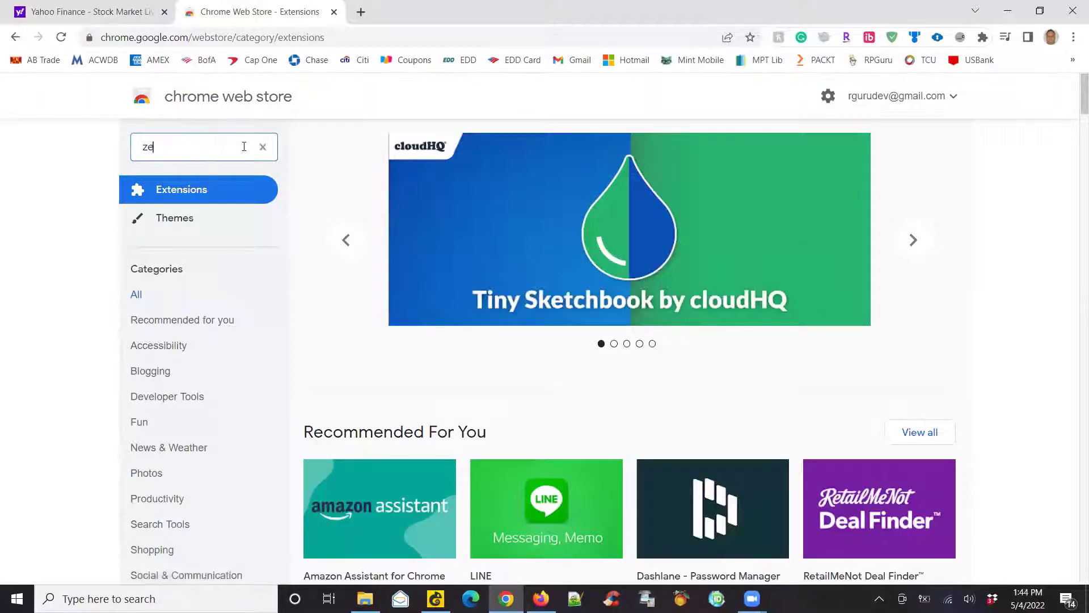
pyautogui.write('ro')
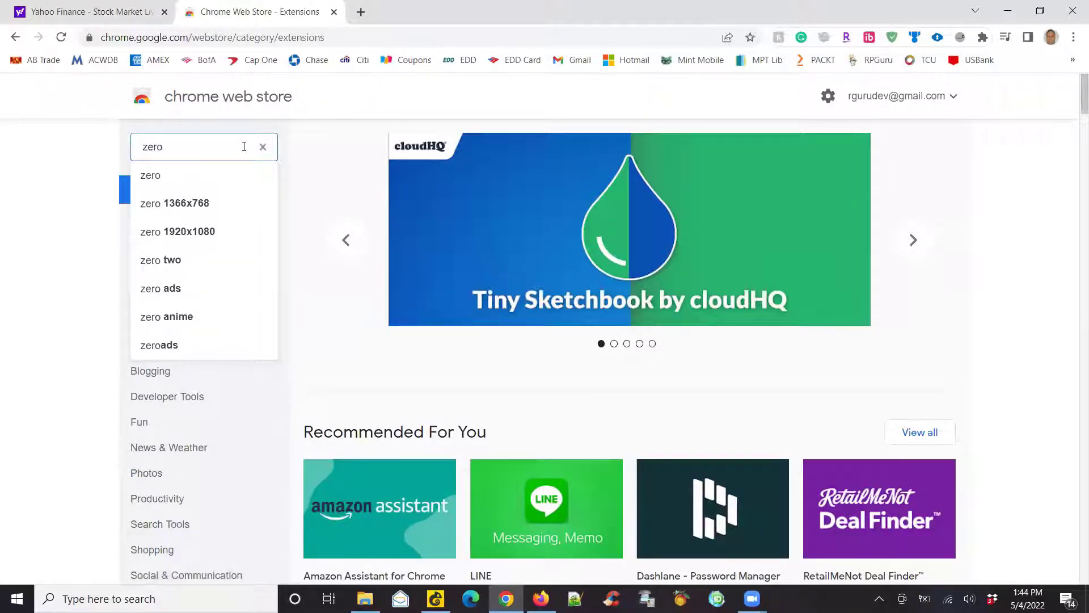
pyautogui.write('blur')
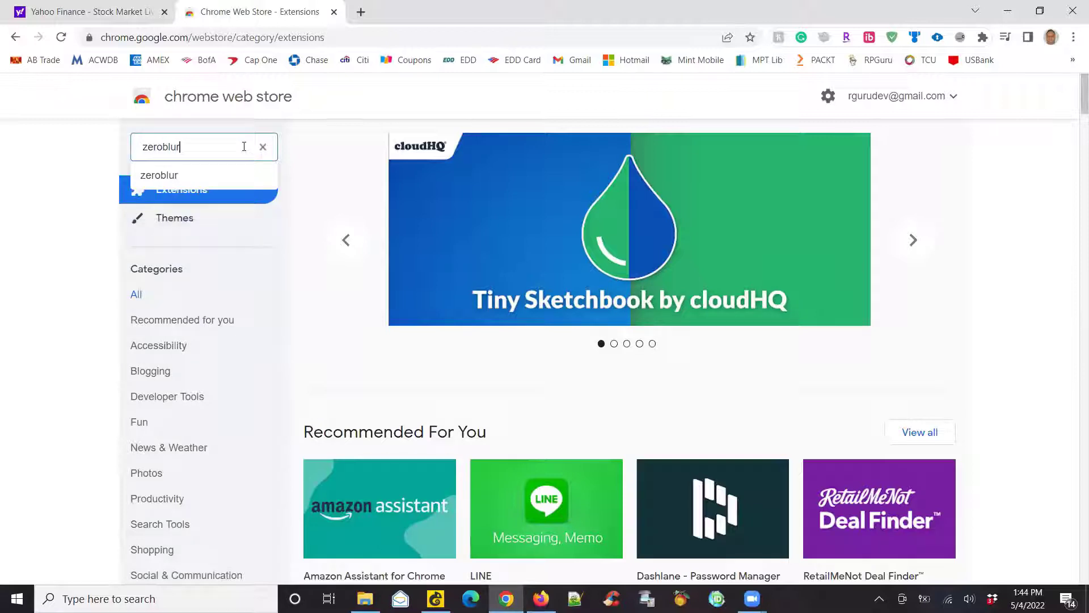
pyautogui.click(193, 175)
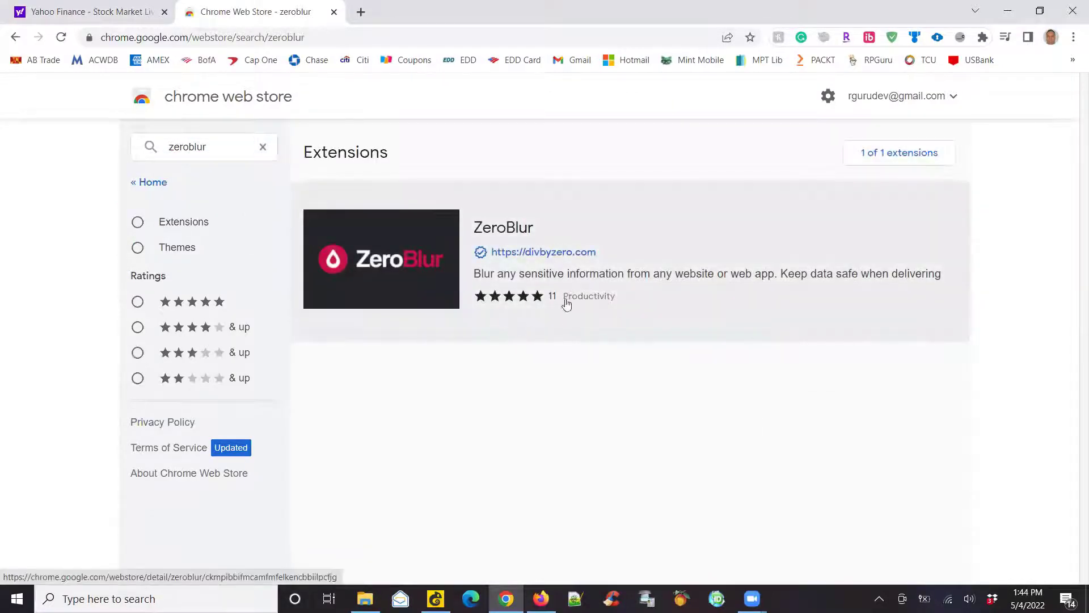
pyautogui.click(391, 246)
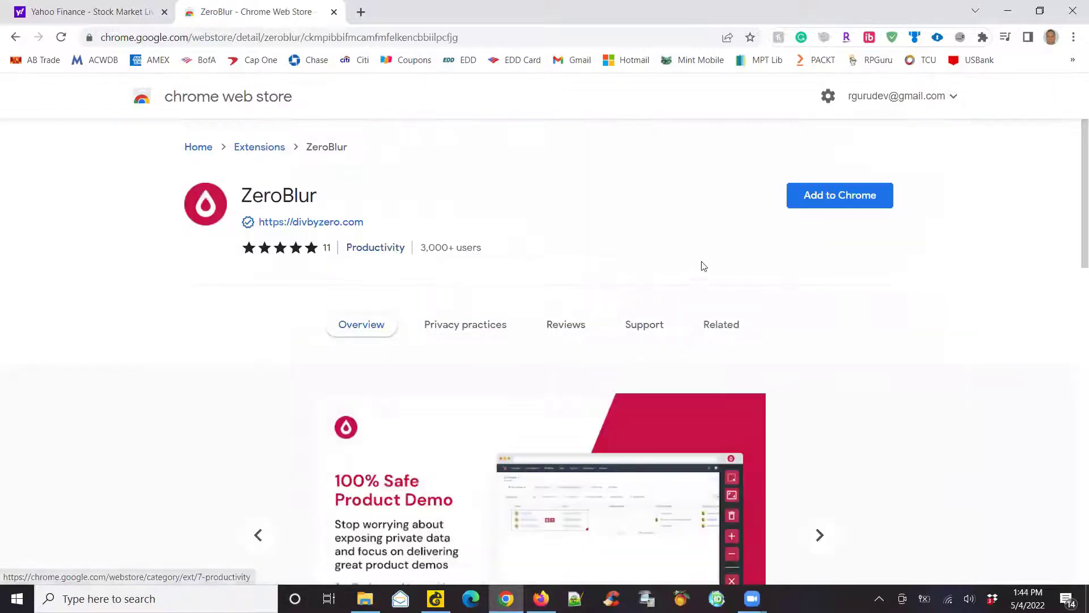
# Add the ZeroBlur extension to Chrome and close its welcome page and the store page.
pyautogui.click(856, 198)
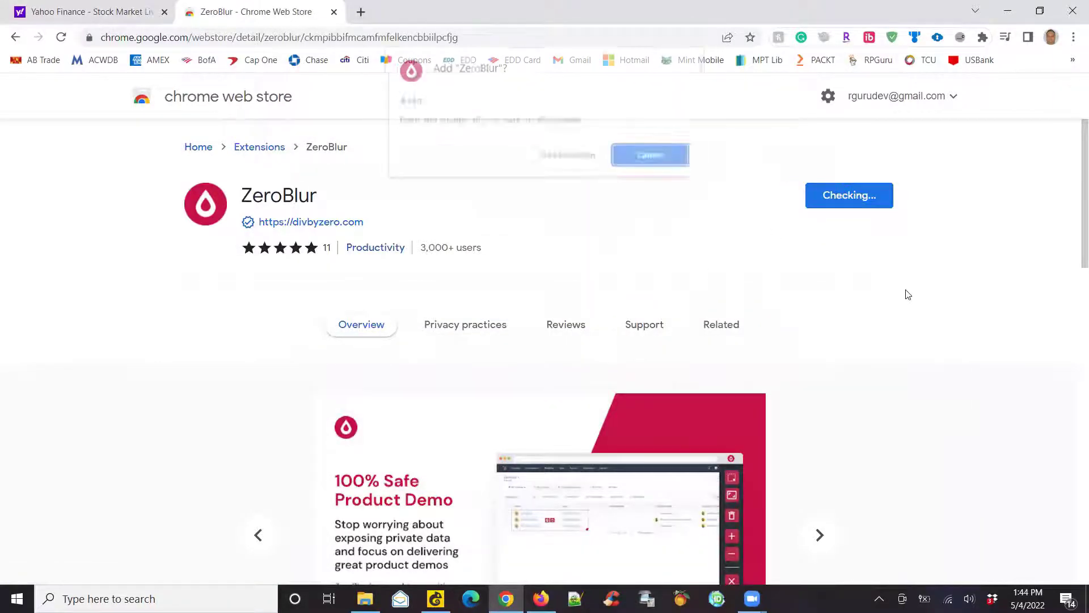
pyautogui.click(568, 158)
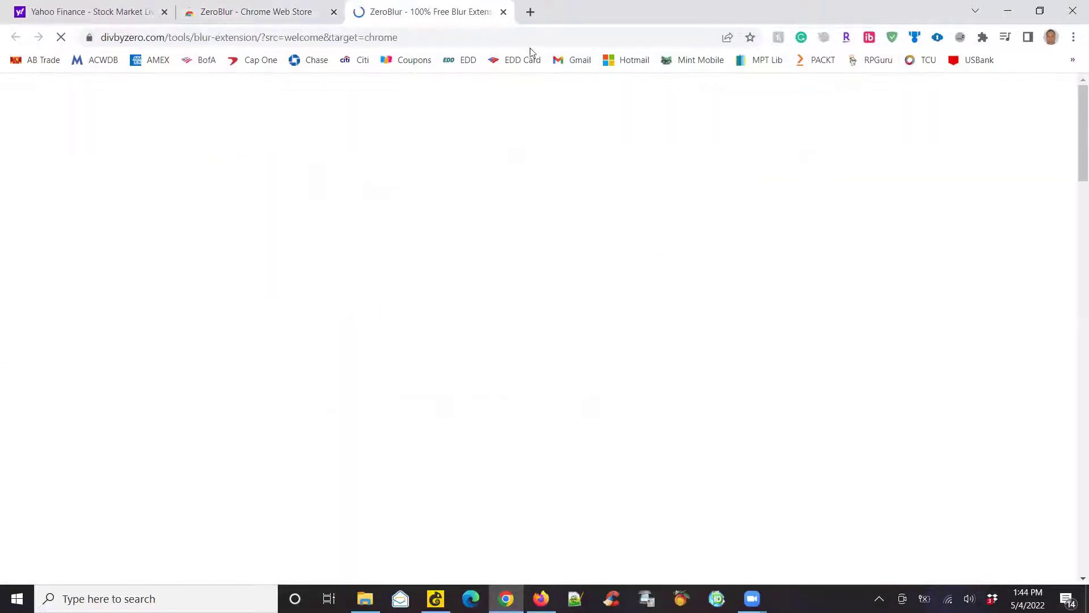
pyautogui.click(503, 12)
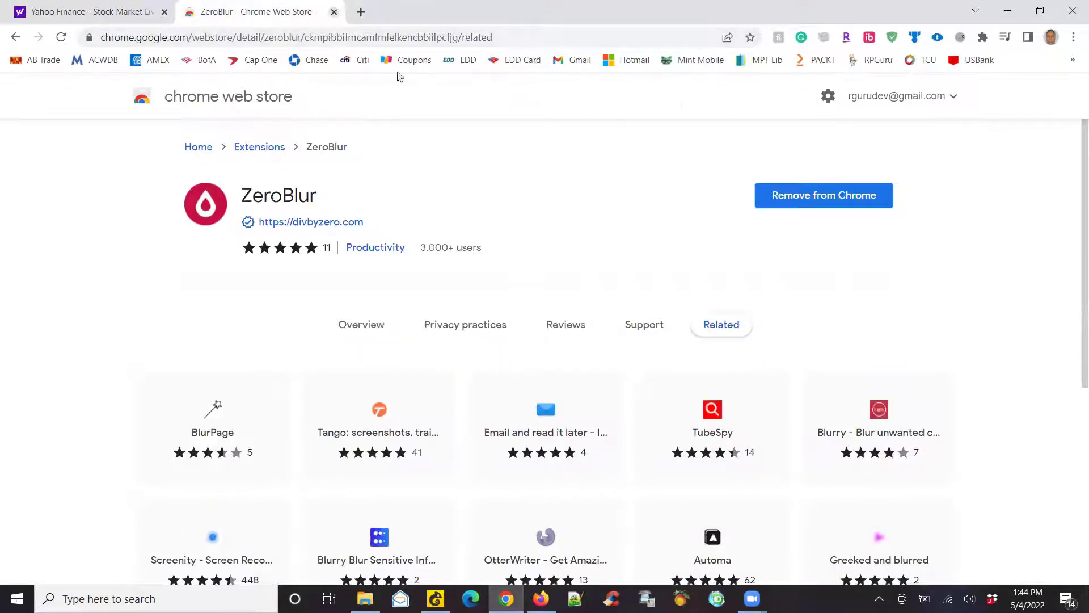
pyautogui.click(335, 12)
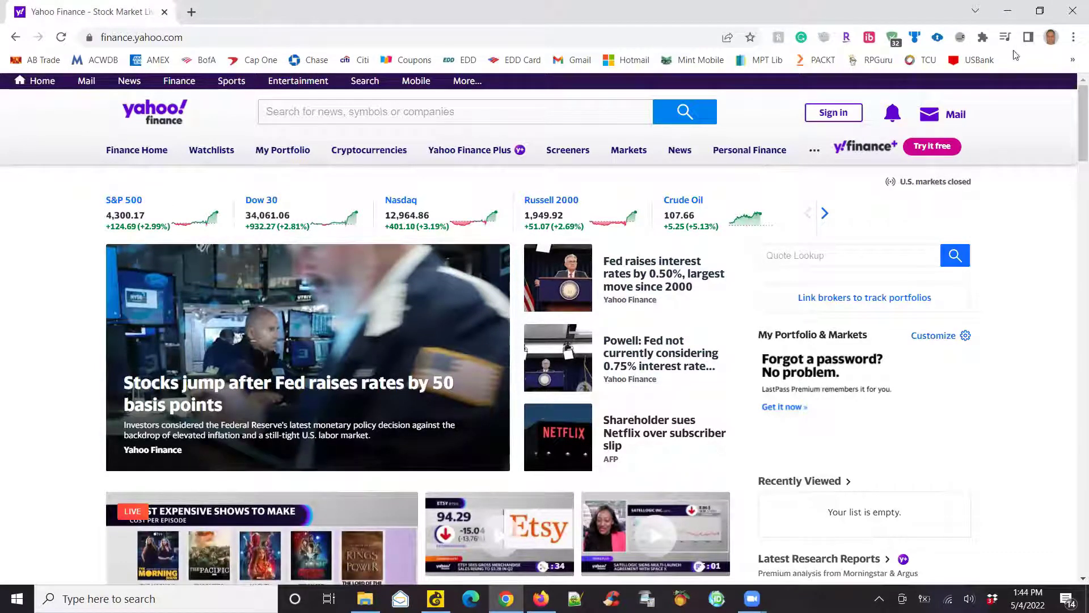
# Try to use ZeroBlur on the Yahoo Finance page by switching the extension off and on again.
pyautogui.click(985, 39)
pyautogui.moveTo(986, 204); pyautogui.dragTo(986, 327)
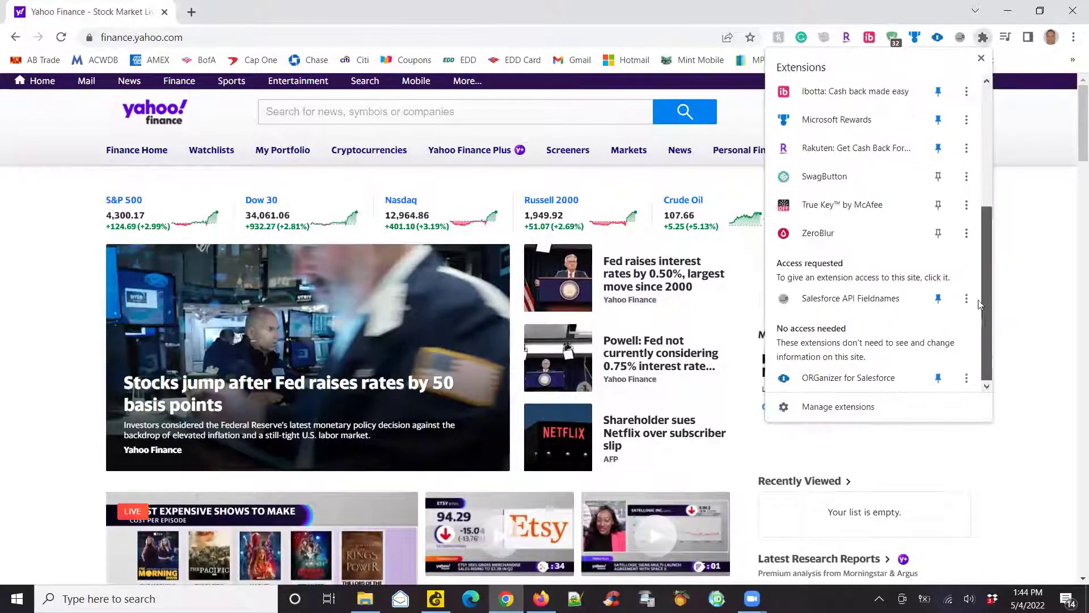
pyautogui.click(864, 233)
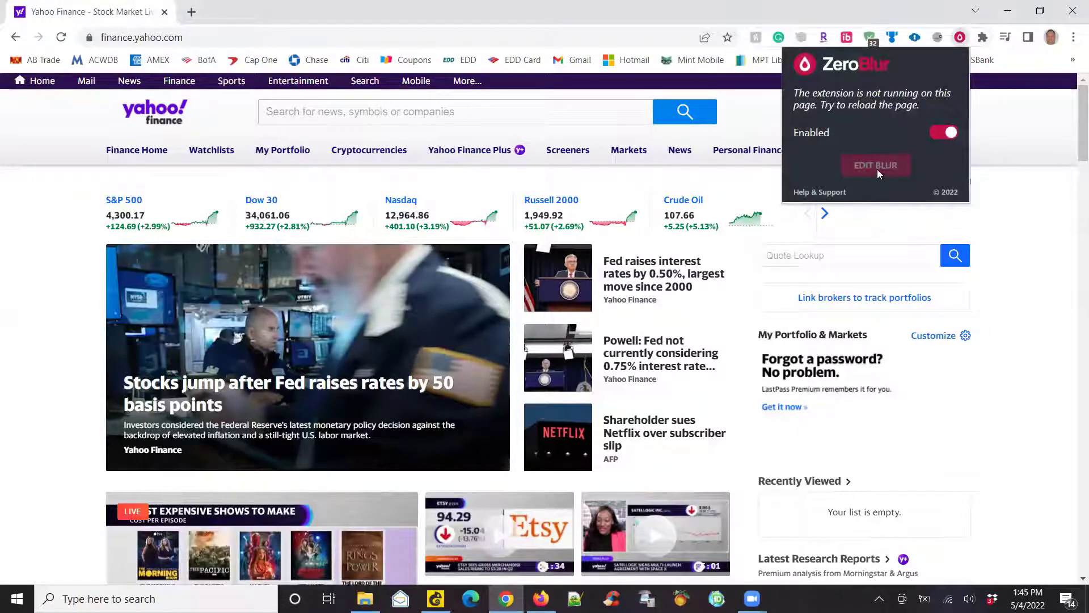
pyautogui.click(940, 135)
pyautogui.click(941, 134)
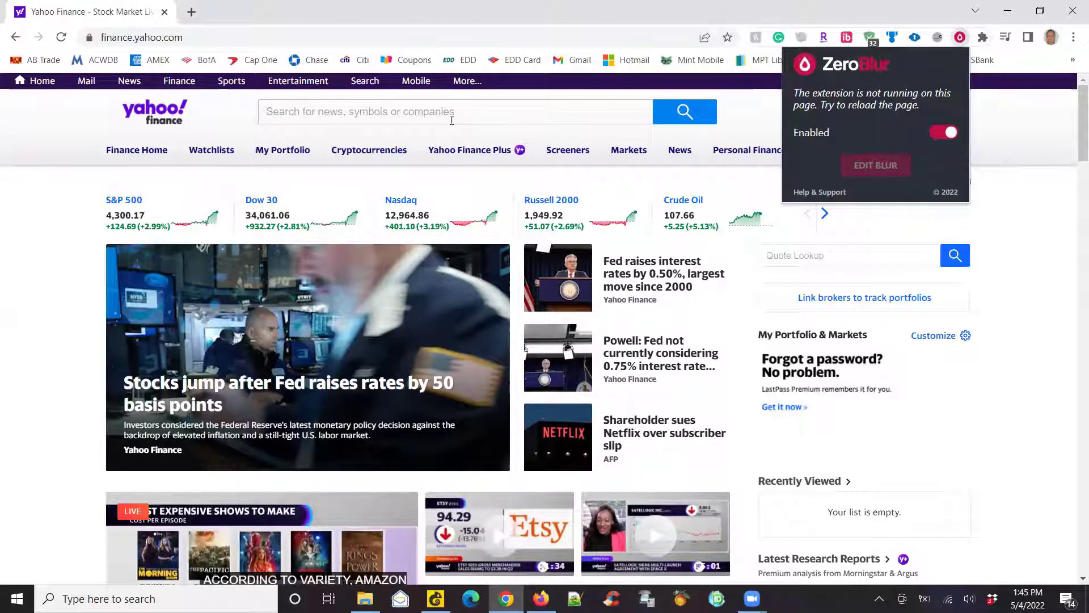
pyautogui.click(971, 173)
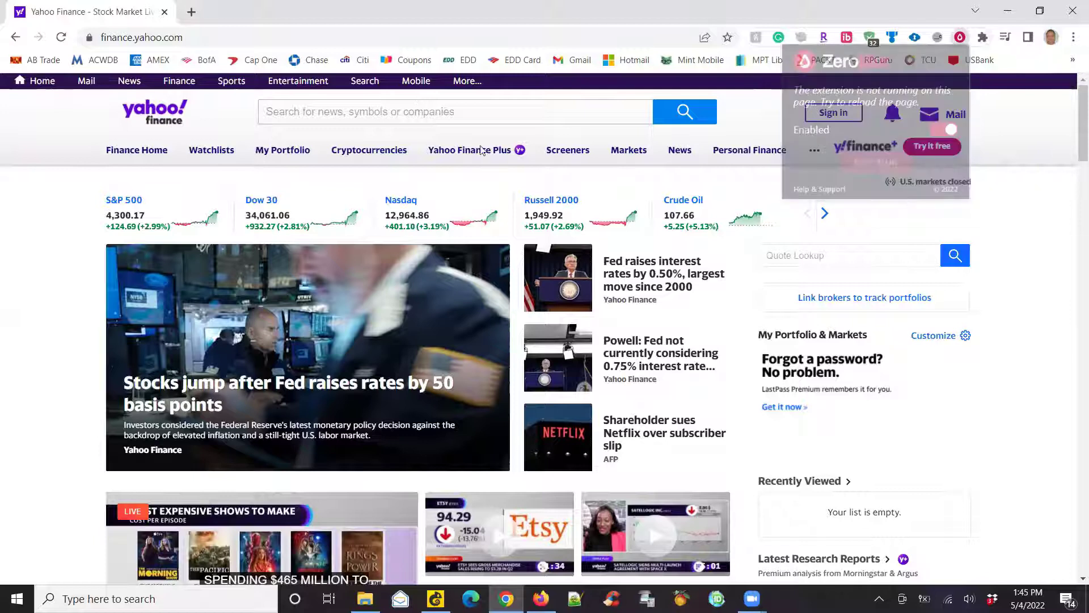
# Reload the Yahoo Finance page and open the ZeroBlur extension on it.
pyautogui.click(61, 38)
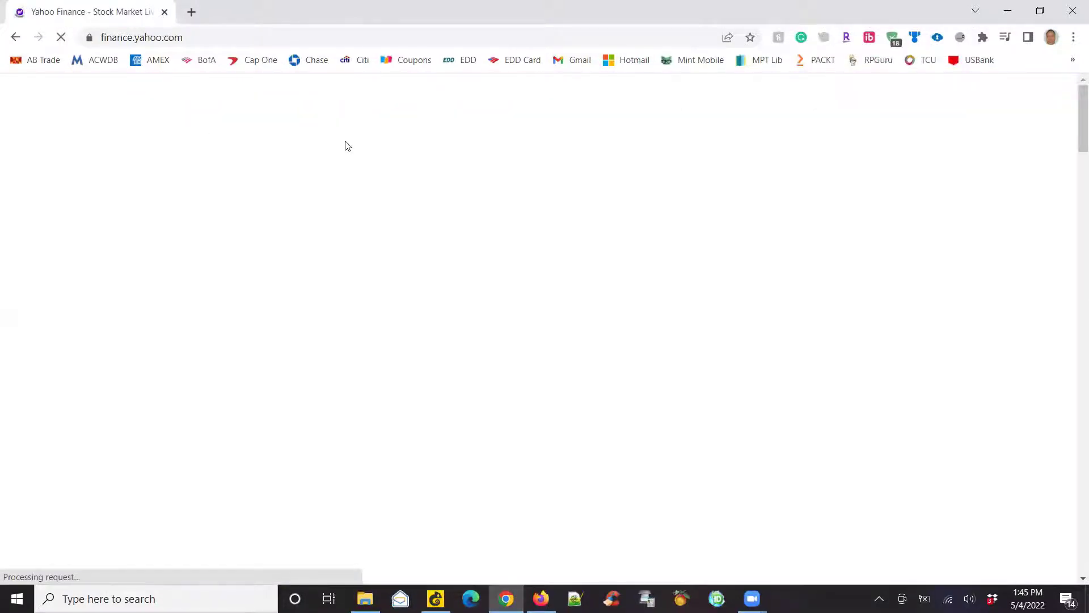
pyautogui.click(983, 38)
pyautogui.scroll(-4, 827, 228)
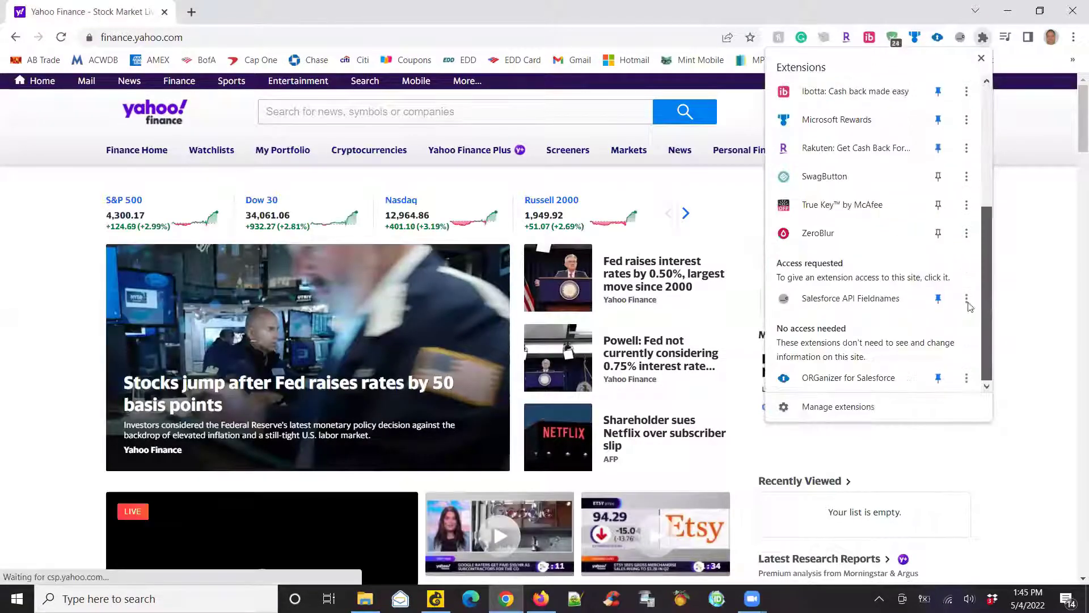
pyautogui.click(826, 228)
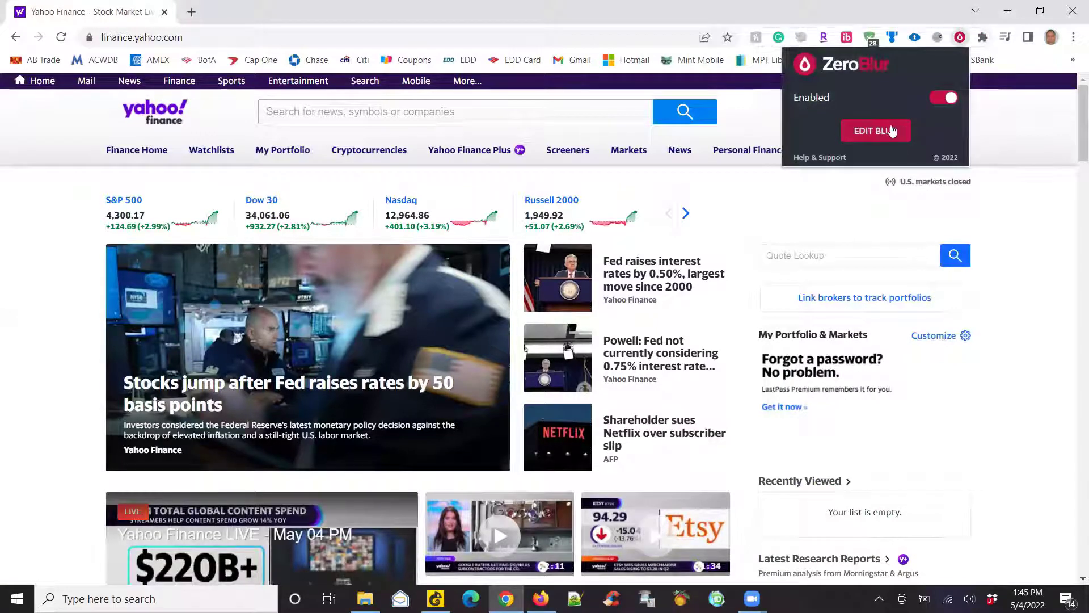
# Start editing blurs and blur the market index strip and the "Powell: Fed not currently considering 0.75% interest rate..." headline.
pyautogui.click(885, 131)
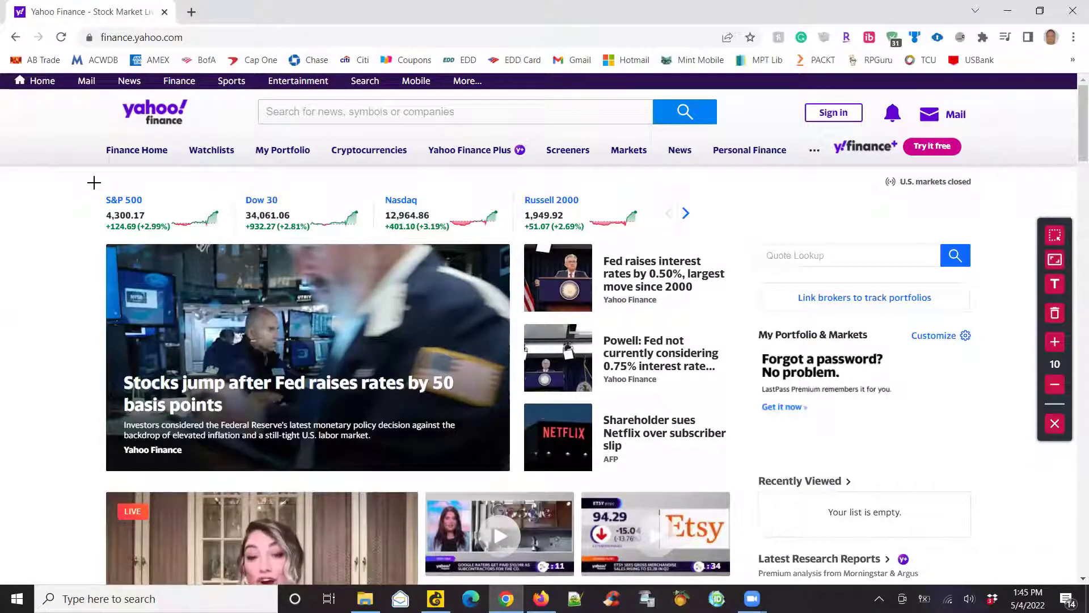
pyautogui.moveTo(94, 183); pyautogui.dragTo(658, 234)
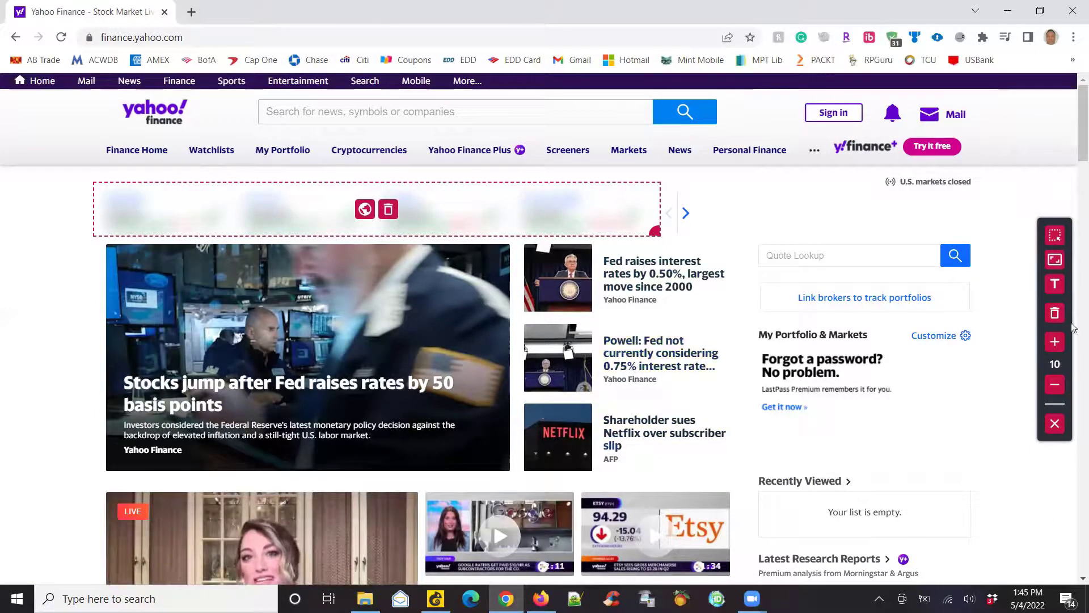
pyautogui.scroll(-4, 1073, 182)
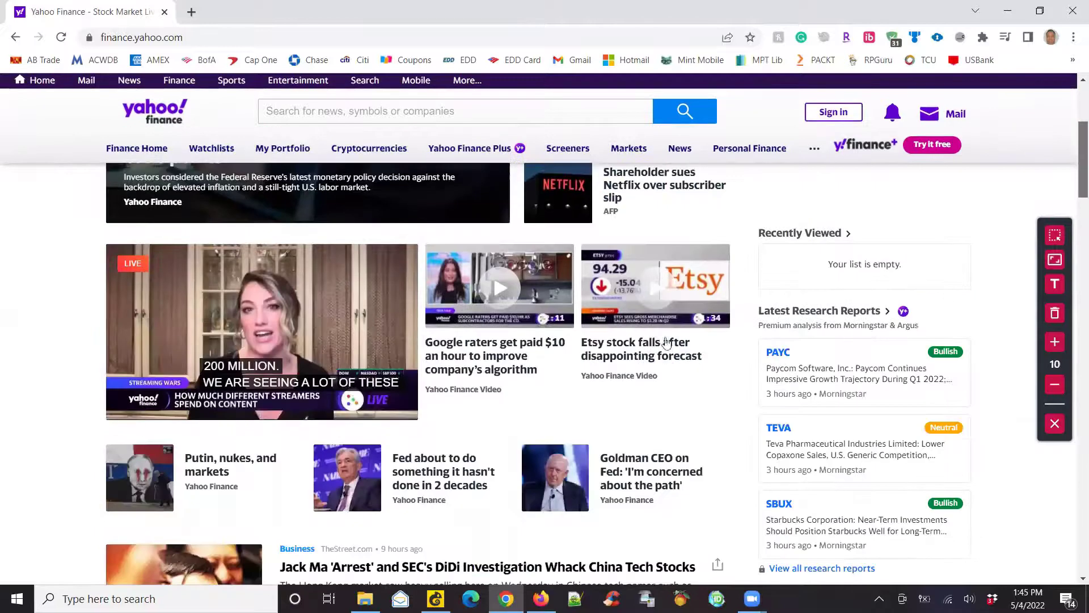
pyautogui.scroll(-1, 666, 341)
pyautogui.moveTo(512, 355); pyautogui.dragTo(715, 447)
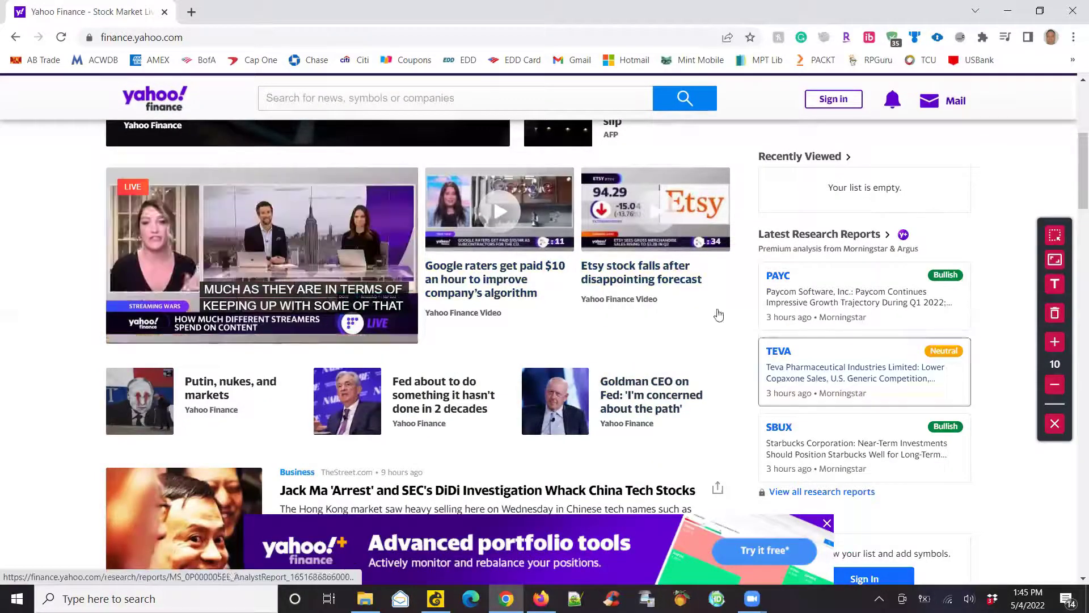
pyautogui.scroll(3, 1074, 173)
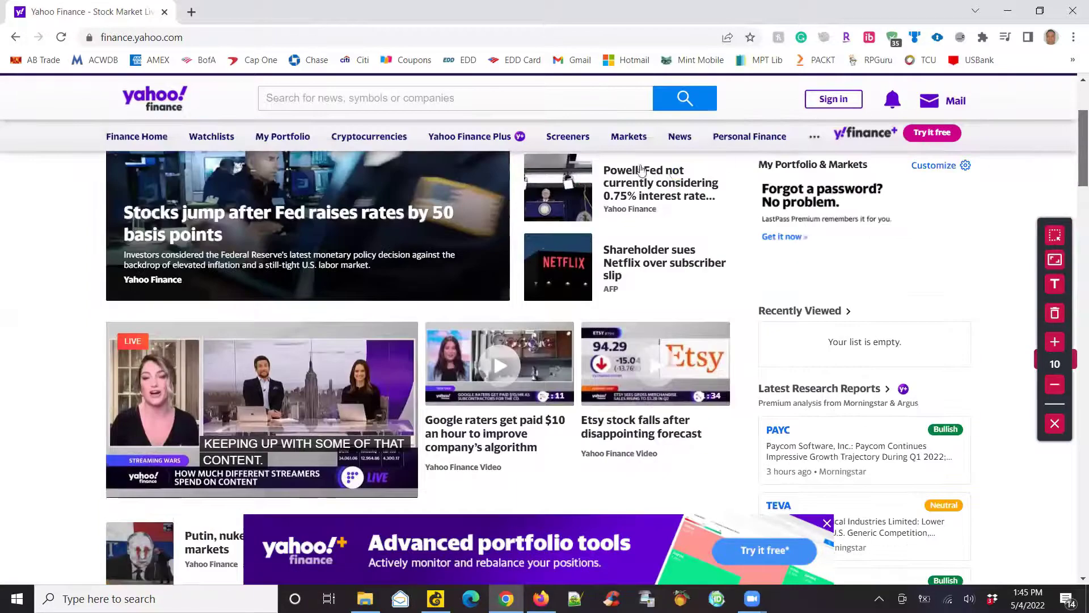
pyautogui.moveTo(595, 154); pyautogui.dragTo(728, 217)
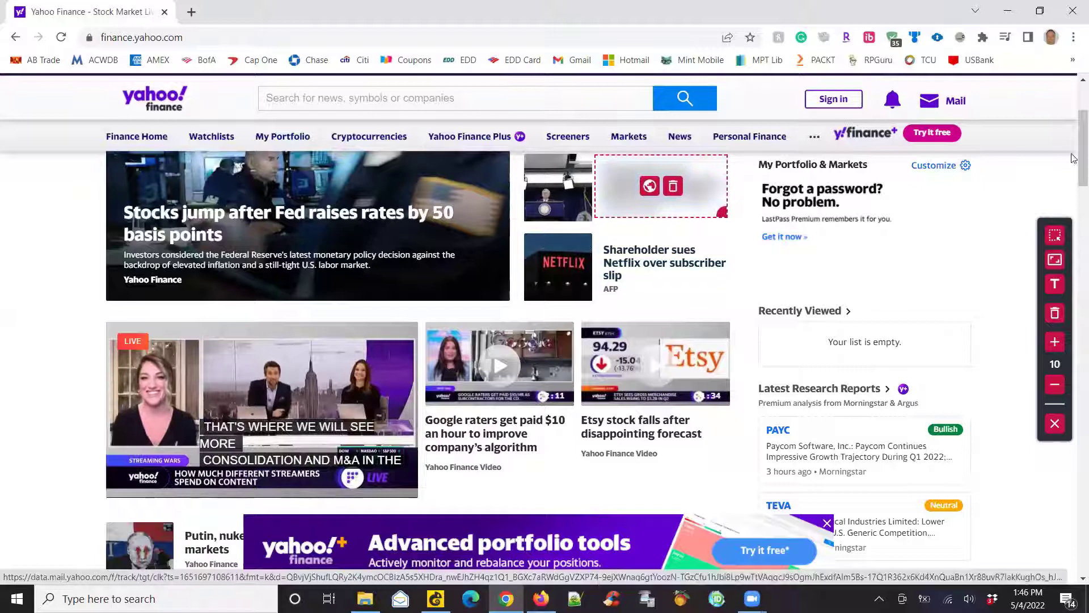
# Exit ZeroBlur's blur editing and check the blurred areas on the page.
pyautogui.scroll(3, 1074, 159)
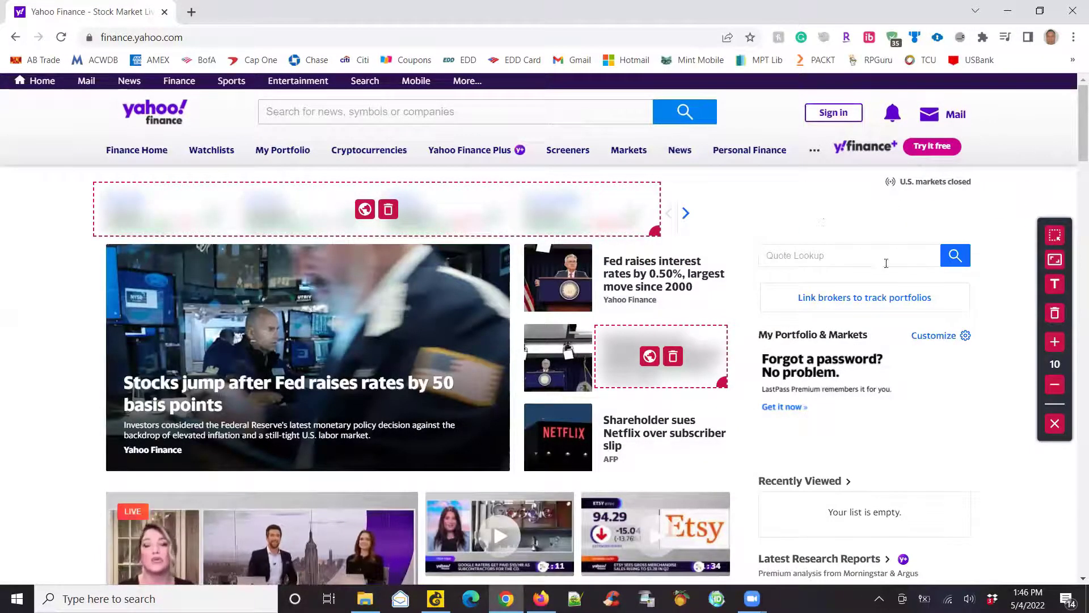
pyautogui.click(1054, 423)
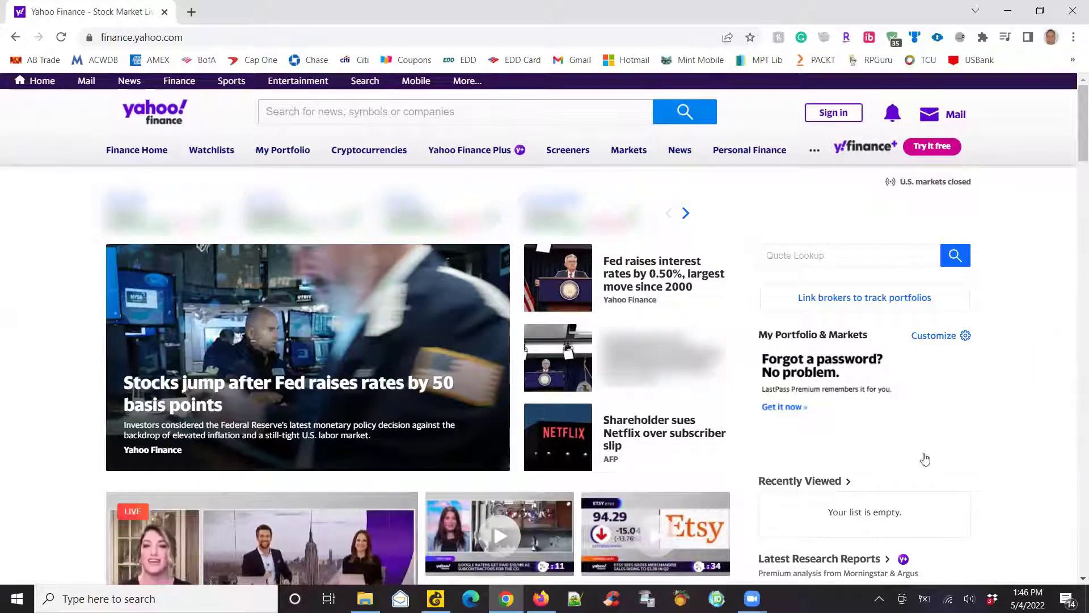
pyautogui.scroll(-5, 1073, 178)
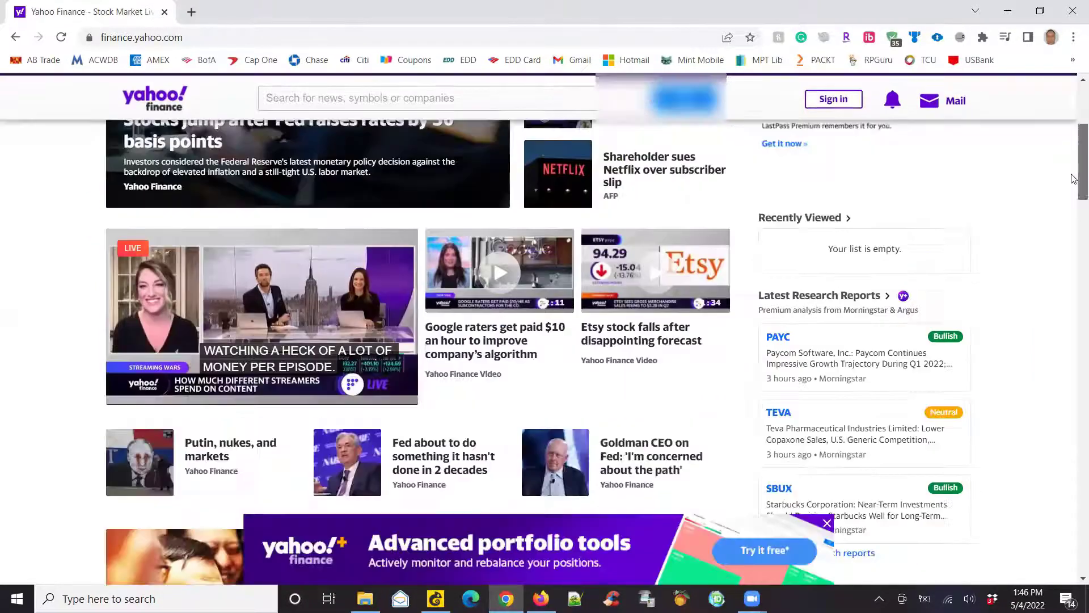
# Examine how the blurs over the market index strip and the Powell headline behave at different scroll positions of the page.
pyautogui.scroll(-2, 1073, 179)
pyautogui.scroll(4, 1074, 164)
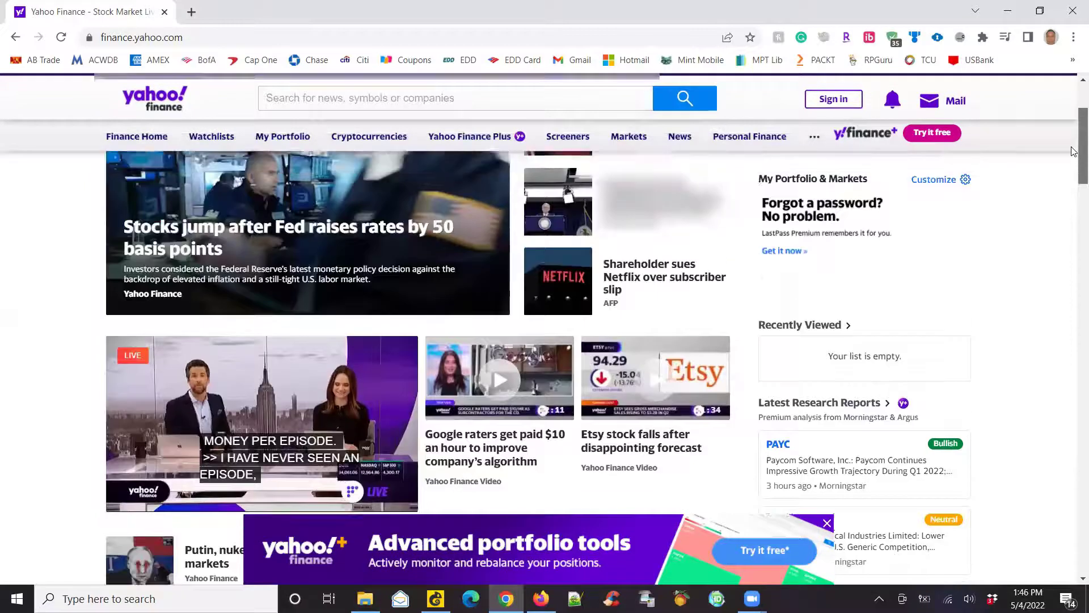
pyautogui.scroll(1, 1073, 152)
pyautogui.scroll(2, 365, 172)
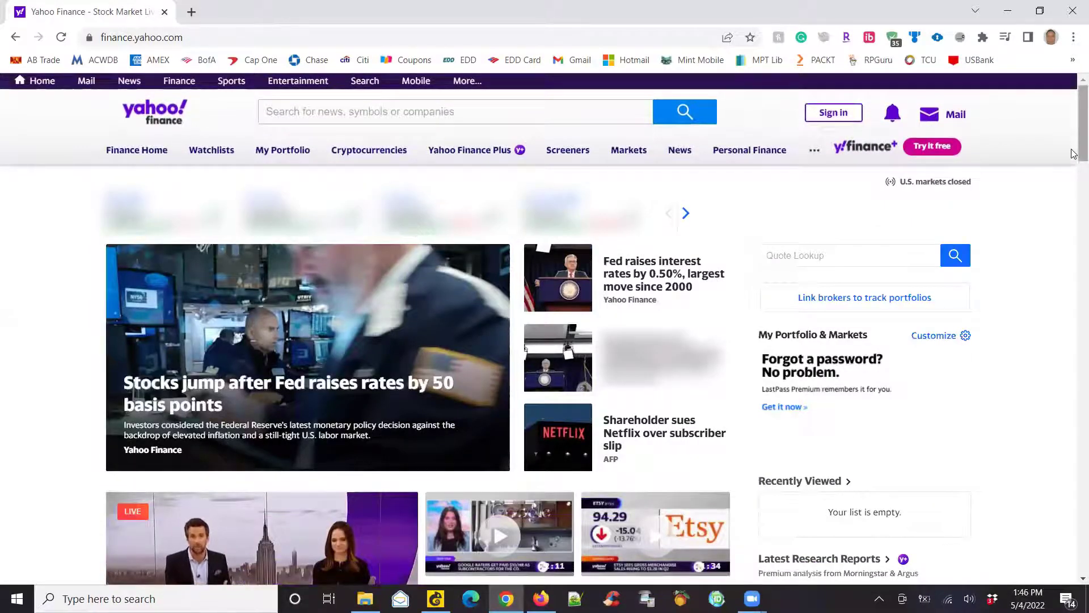
pyautogui.scroll(-3, 1073, 153)
pyautogui.scroll(1, 520, 244)
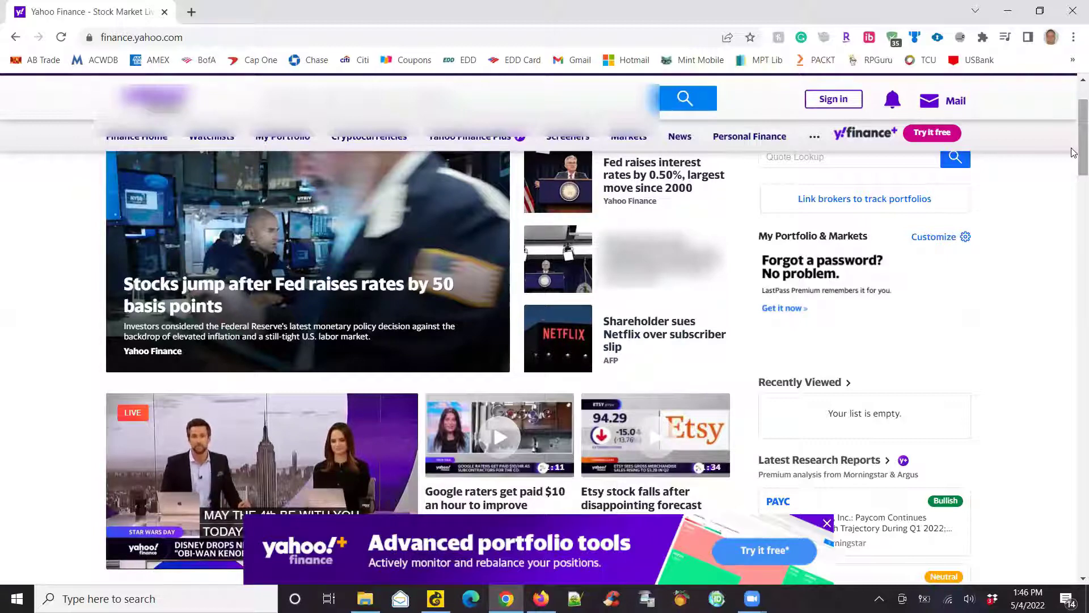
pyautogui.moveTo(1074, 152); pyautogui.dragTo(1074, 128)
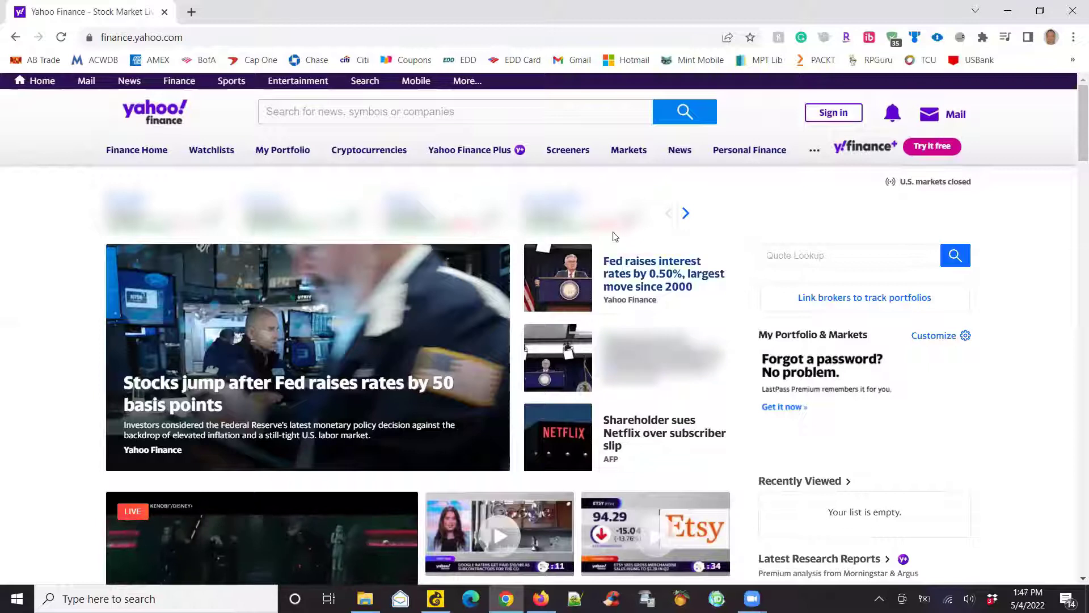
# Reopen ZeroBlur's blur editing on the Yahoo Finance page, delete all blurs and exit the editing mode.
pyautogui.click(983, 37)
pyautogui.moveTo(987, 200); pyautogui.dragTo(988, 320)
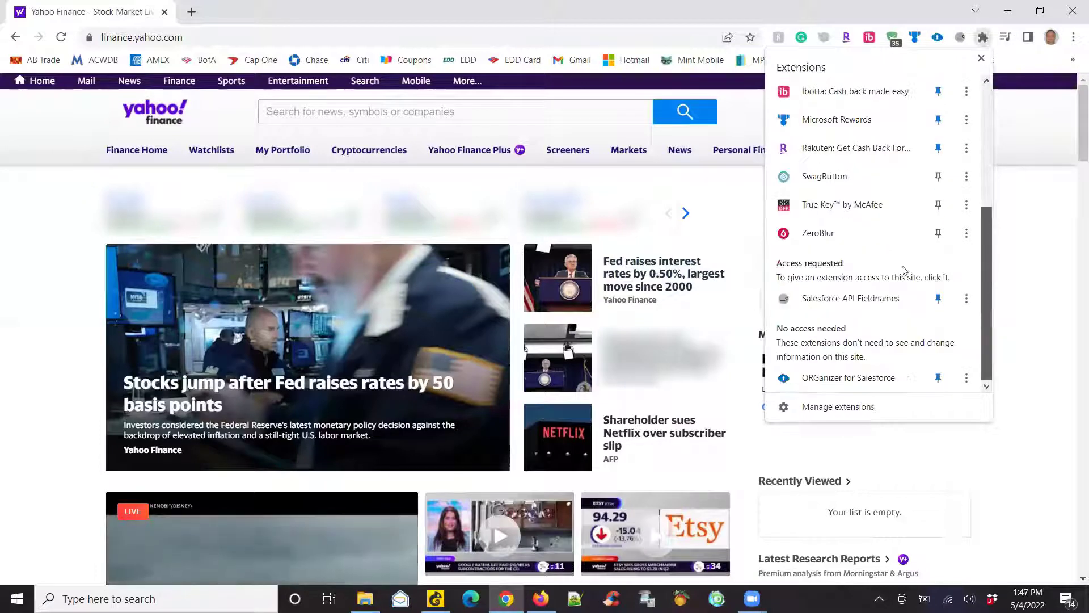
pyautogui.click(809, 234)
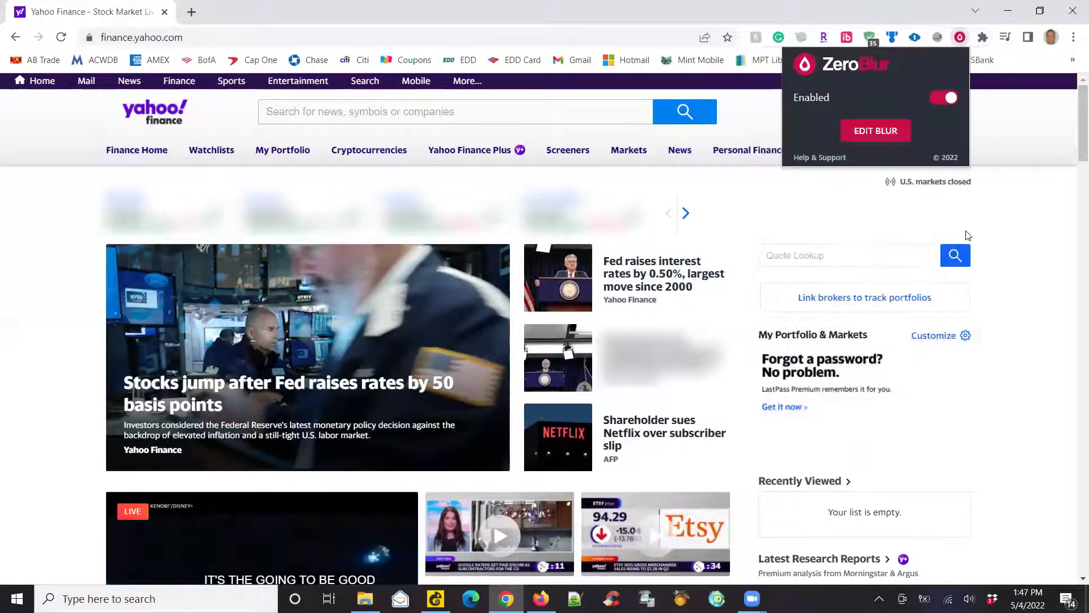
pyautogui.click(883, 132)
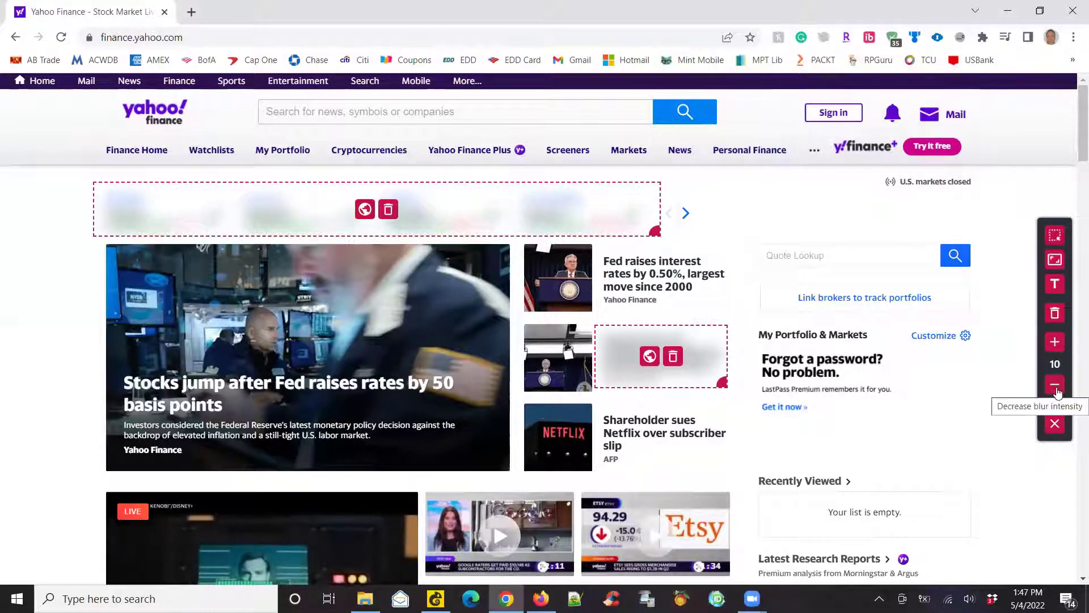
pyautogui.click(1054, 315)
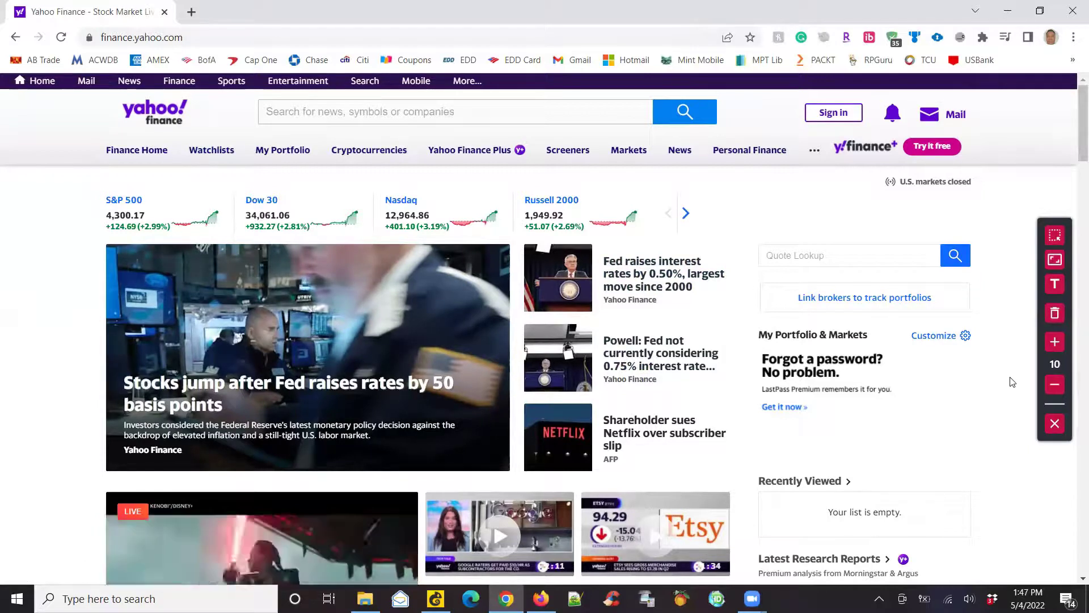
pyautogui.click(1054, 424)
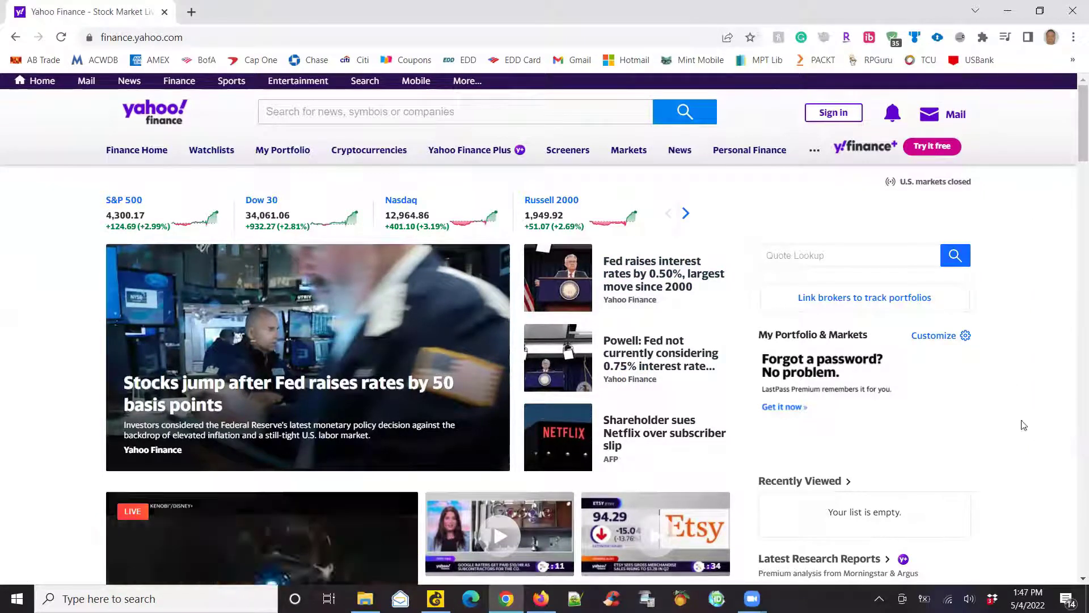